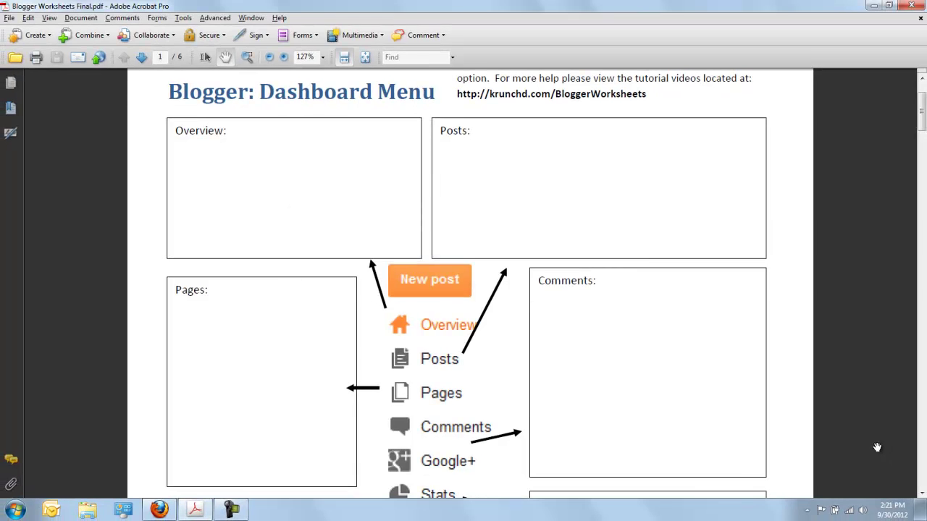
Switch to Blogger in Firefox and open the 8th Grade Design Tech blog from the list of blogs.
key(alt+Tab)
key(alt+Tab)
key(alt+Tab)
key(alt+Tab)
key(alt+Tab)
key(alt+Tab)
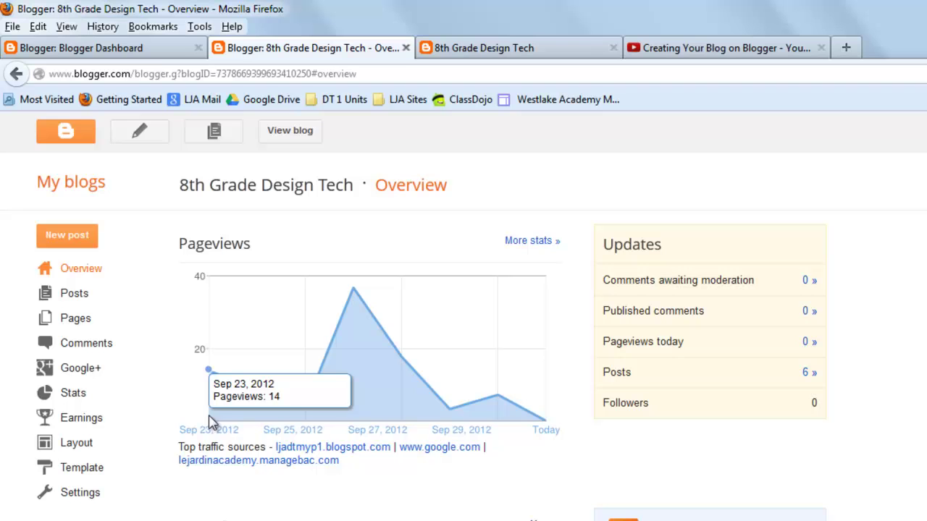
click(91, 182)
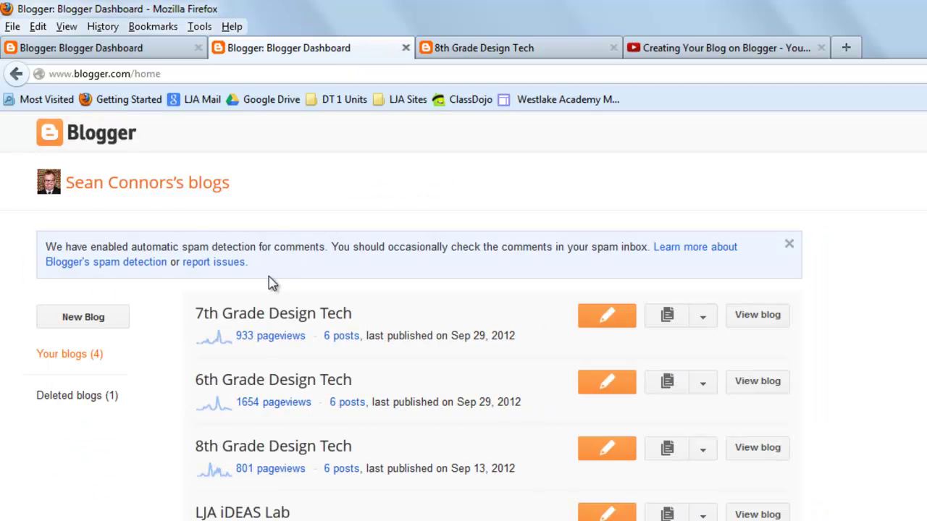
click(244, 451)
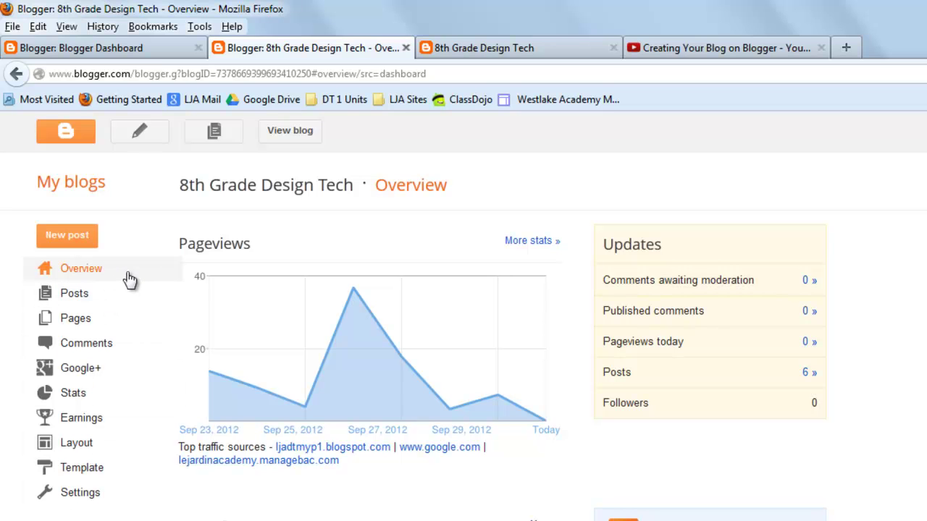
Check the Dashboard Menu worksheet in Acrobat and open the blog's list of all posts in Blogger.
key(alt+Tab)
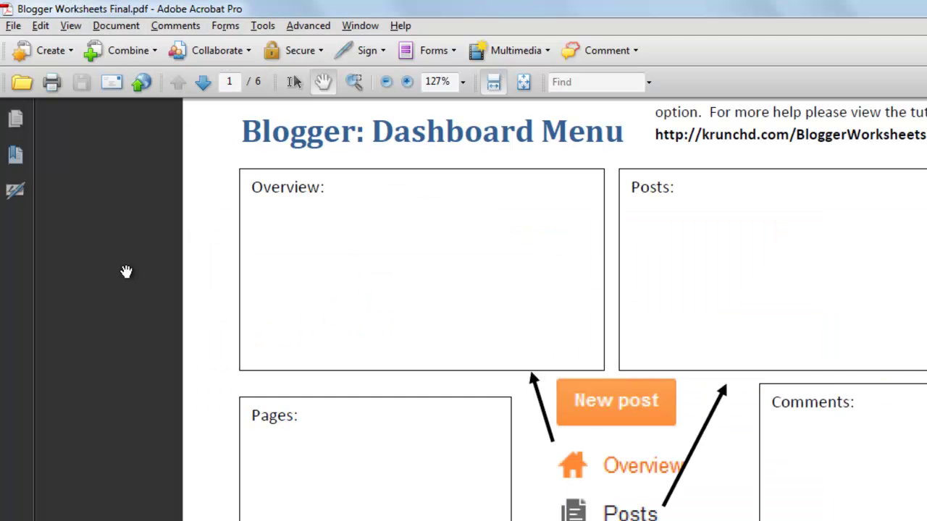
key(alt+Tab)
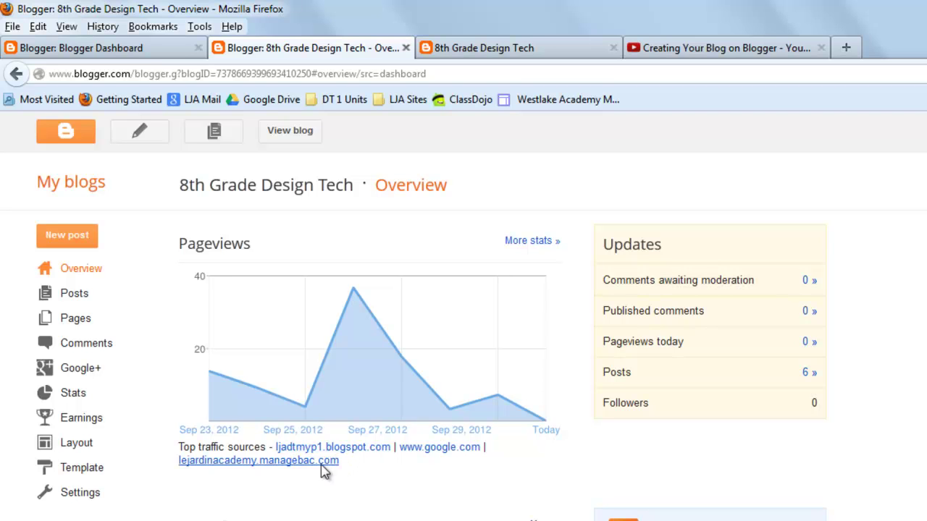
click(91, 295)
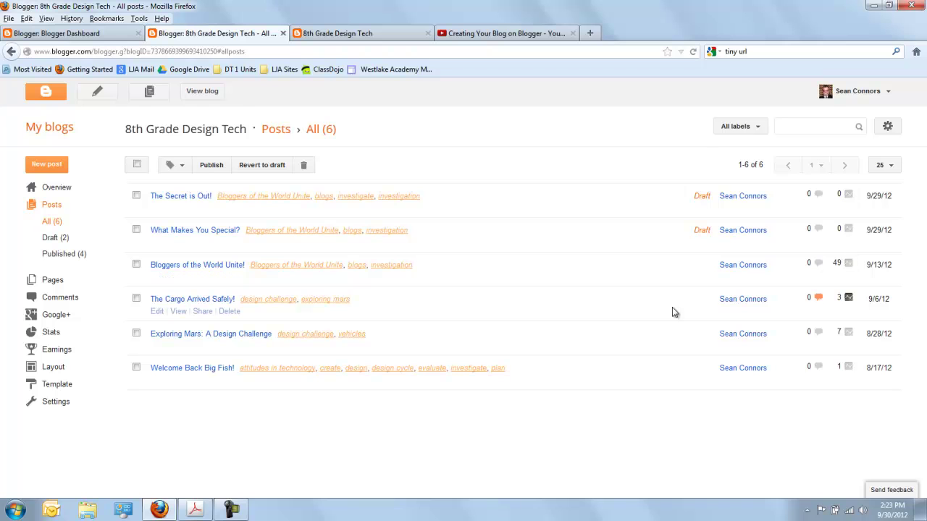
Open the blog's Pages list and compare it with the page tabs on the live 8th Grade Design Tech blog.
click(52, 283)
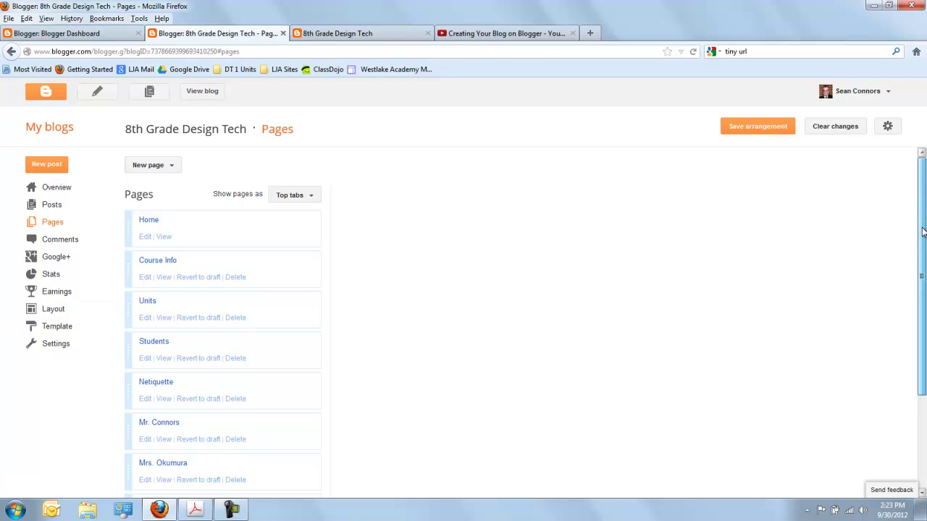
drag(918, 228, 916, 319)
scroll(916, 318, up, 3)
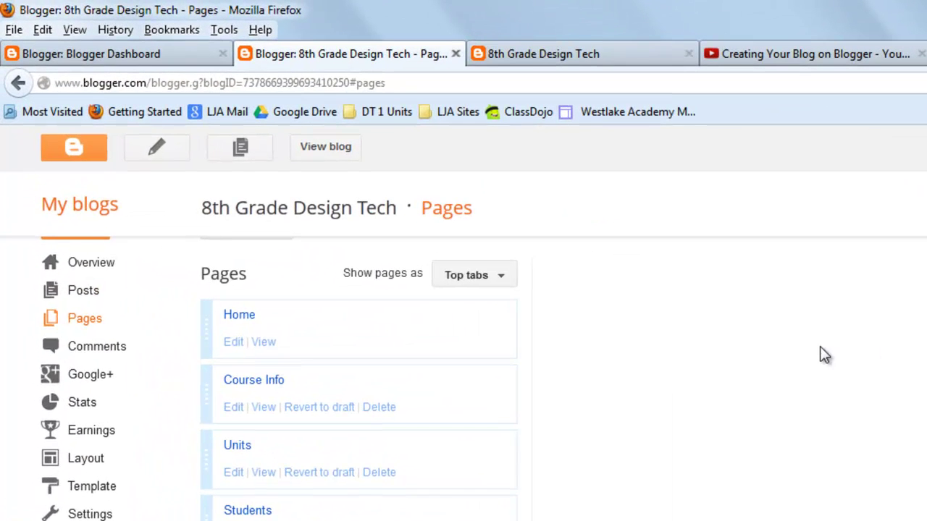
click(599, 51)
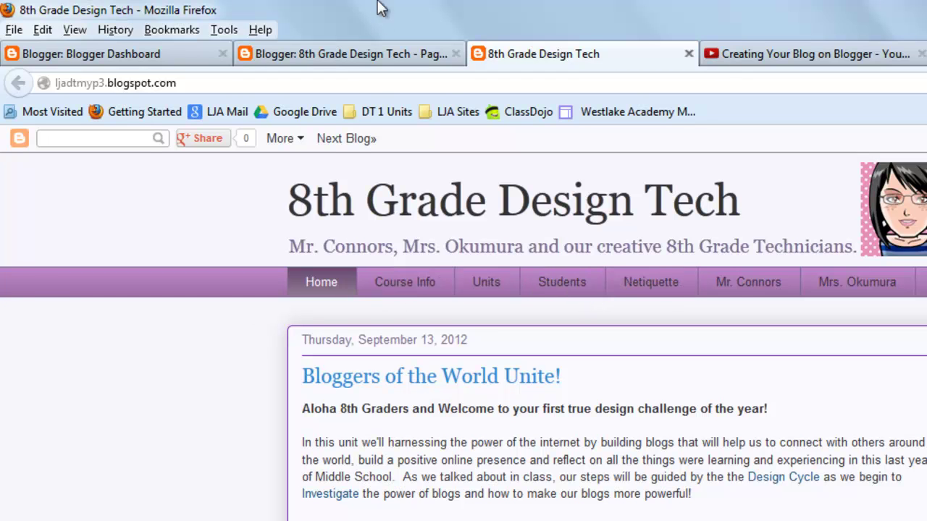
click(377, 53)
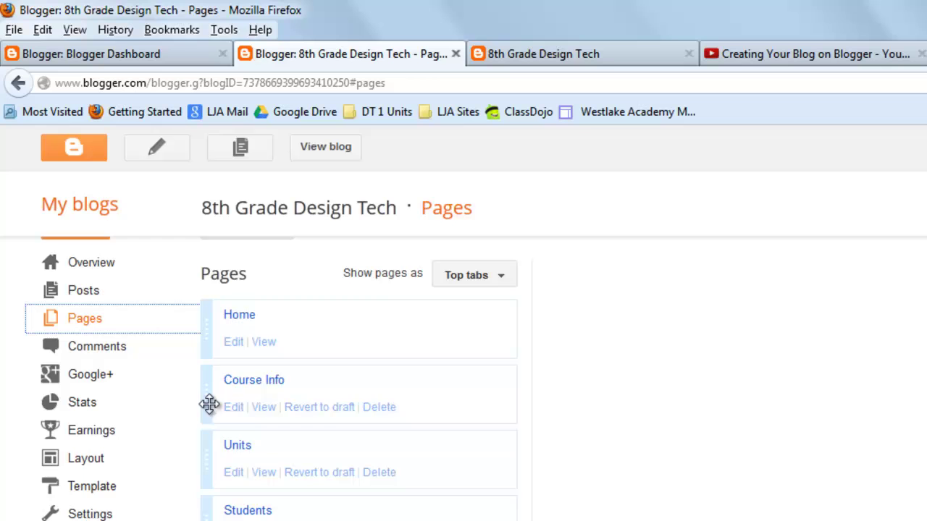
mouse_move(209, 404)
mouse_down()
mouse_move(209, 480)
mouse_move(207, 389)
mouse_up()
click(568, 63)
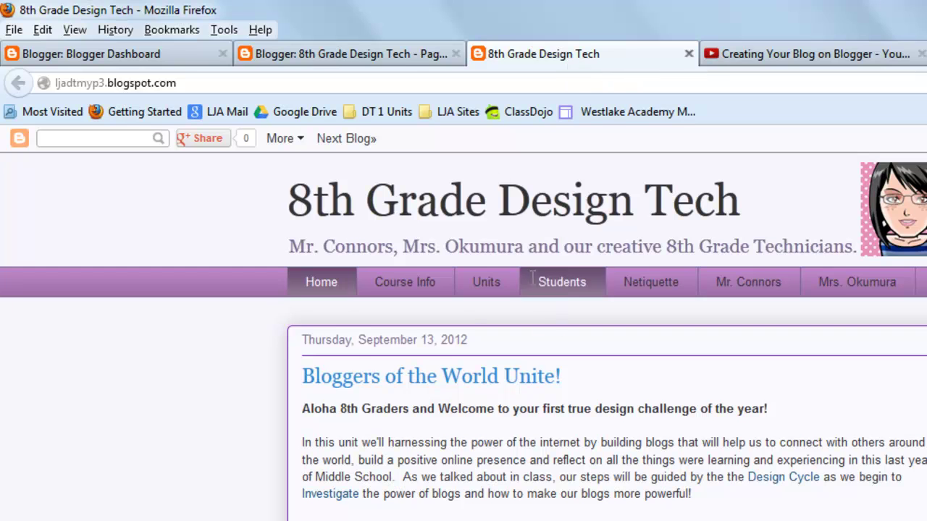
click(402, 58)
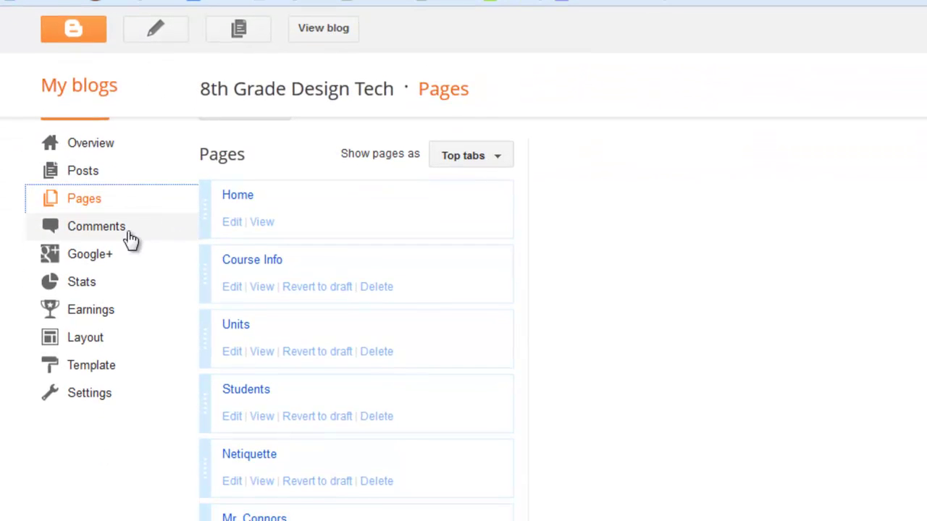
Look through the blog's Comments, Stats and Layout sections.
click(130, 239)
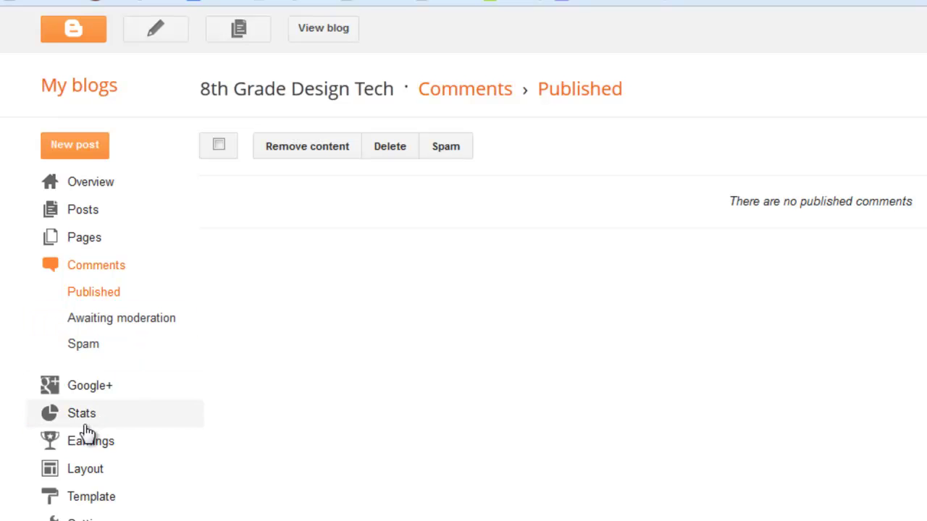
click(58, 420)
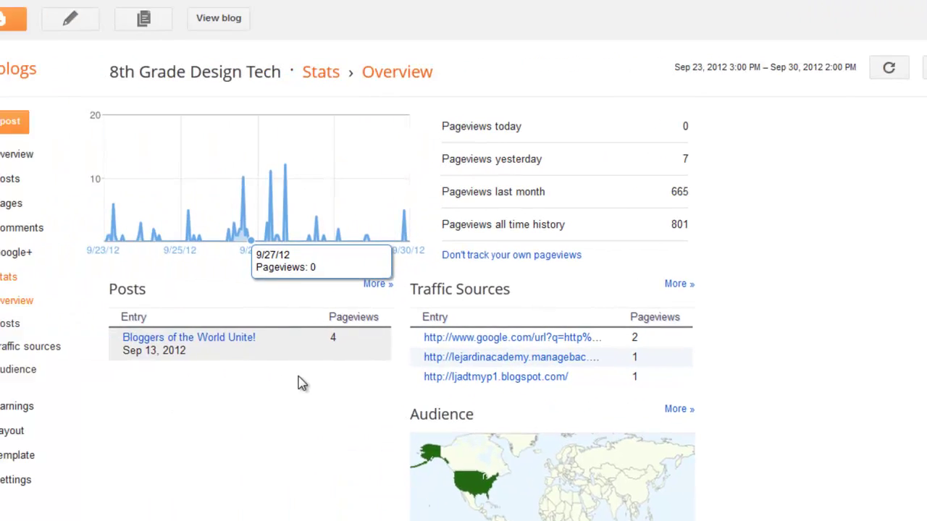
click(31, 429)
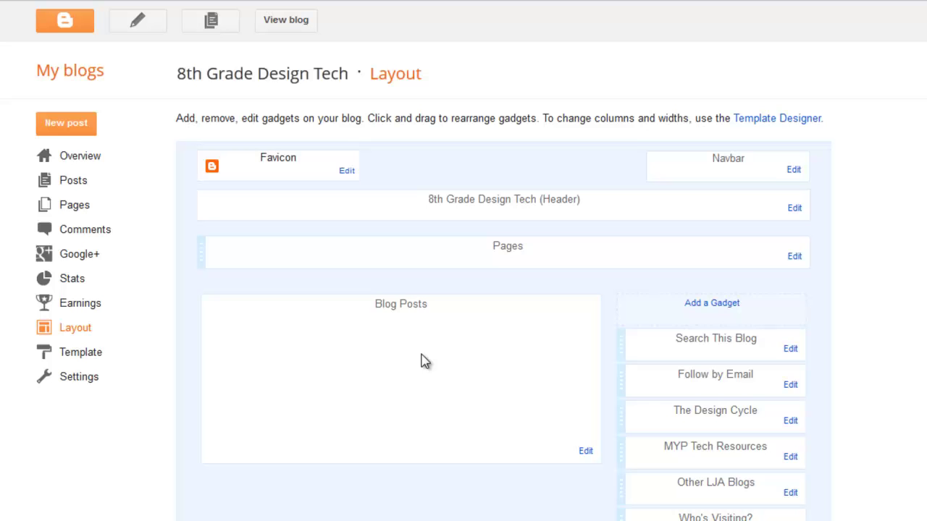
Browse the Dynamic Views and Simple templates available for the blog and look at the Template Designer.
click(81, 353)
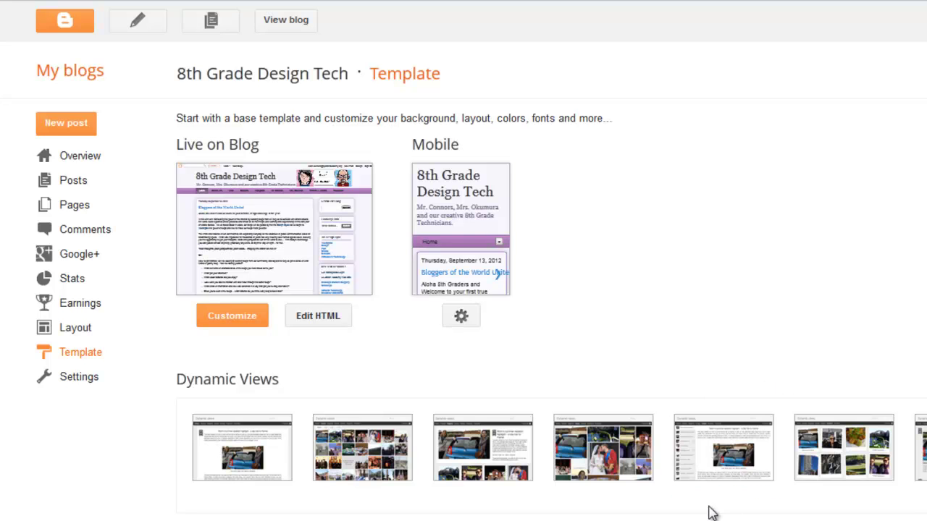
mouse_move(550, 487)
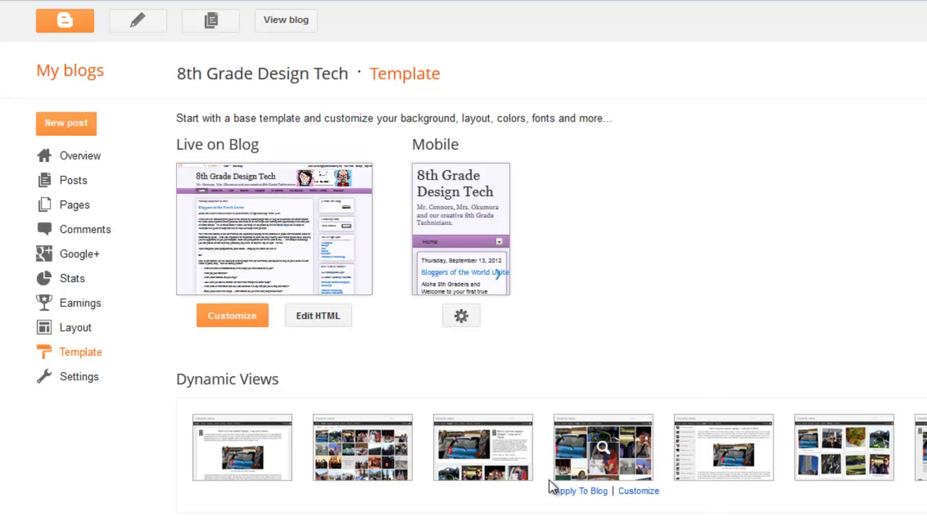
scroll(550, 487, down, 2)
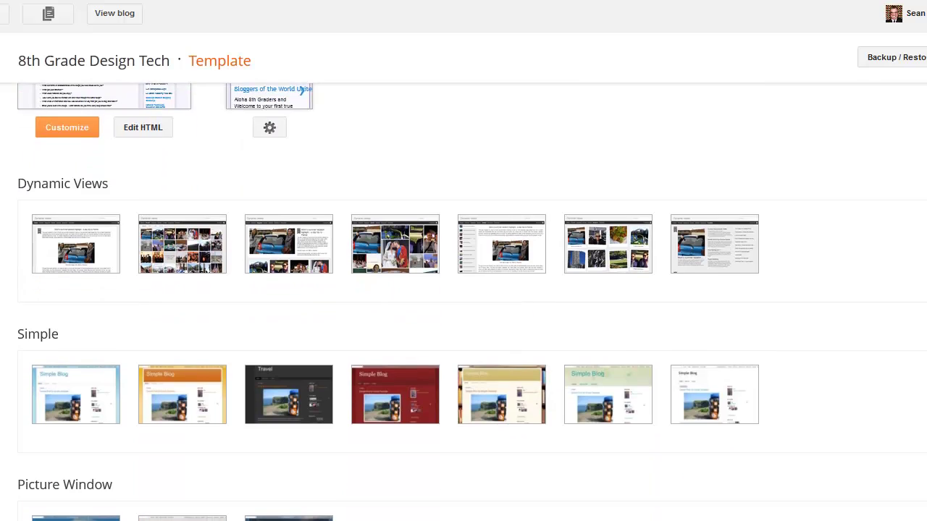
scroll(412, 428, down, 1)
scroll(412, 428, up, 2)
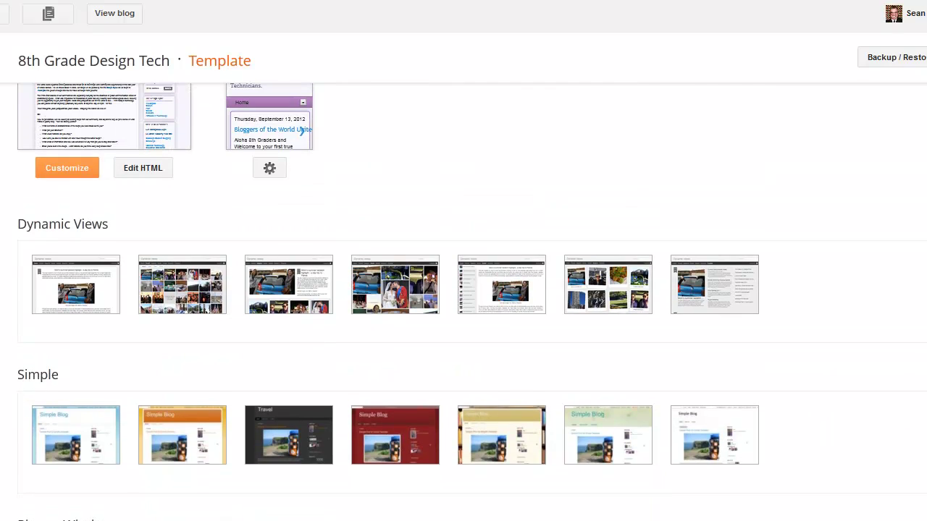
mouse_move(411, 428)
mouse_move(344, 471)
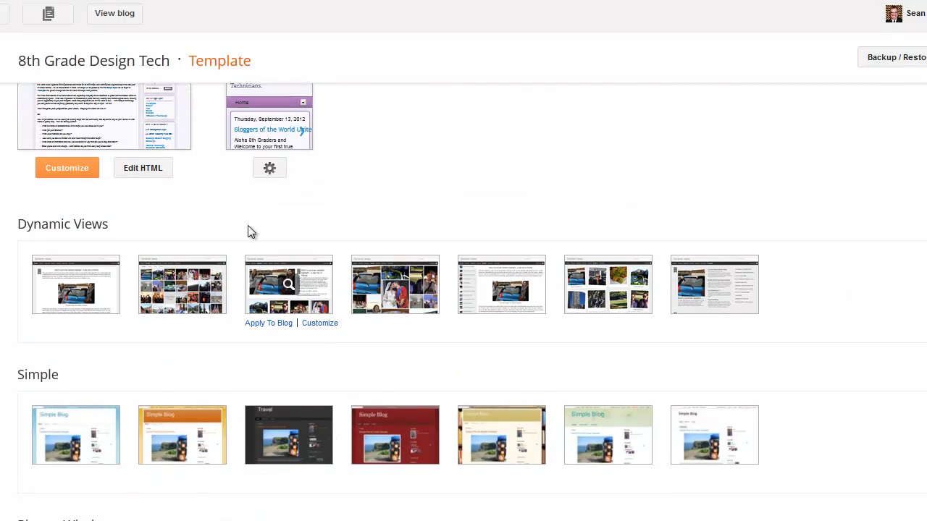
click(64, 167)
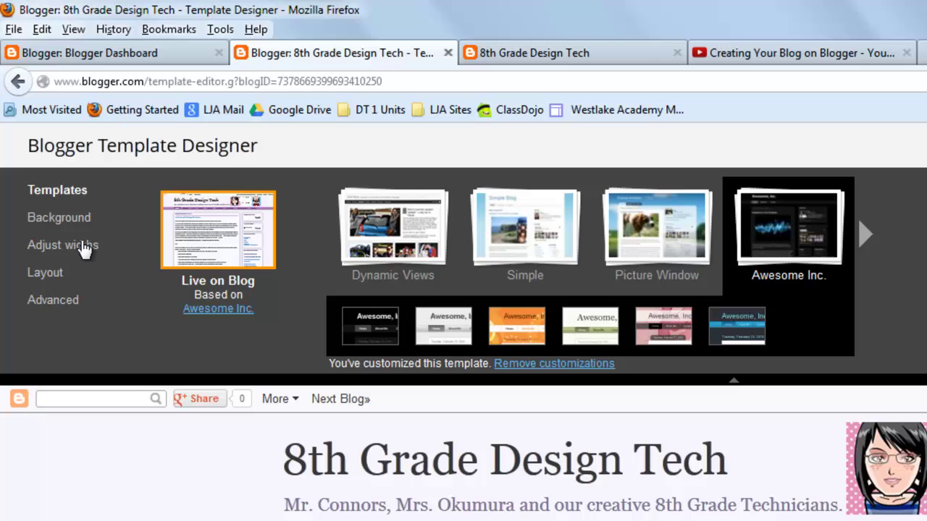
click(56, 276)
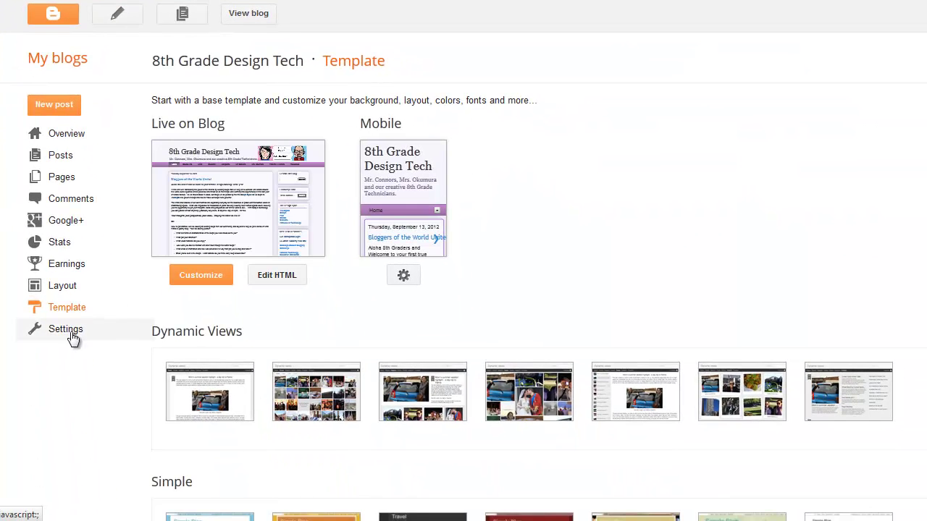
Review the blog's Basic, Posts and comments, and Other settings, and return to its Overview.
click(73, 338)
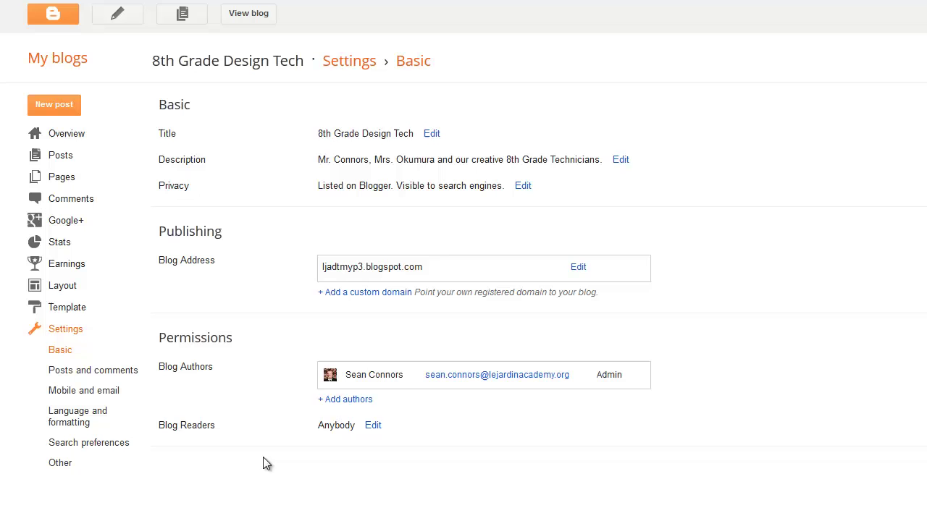
click(107, 375)
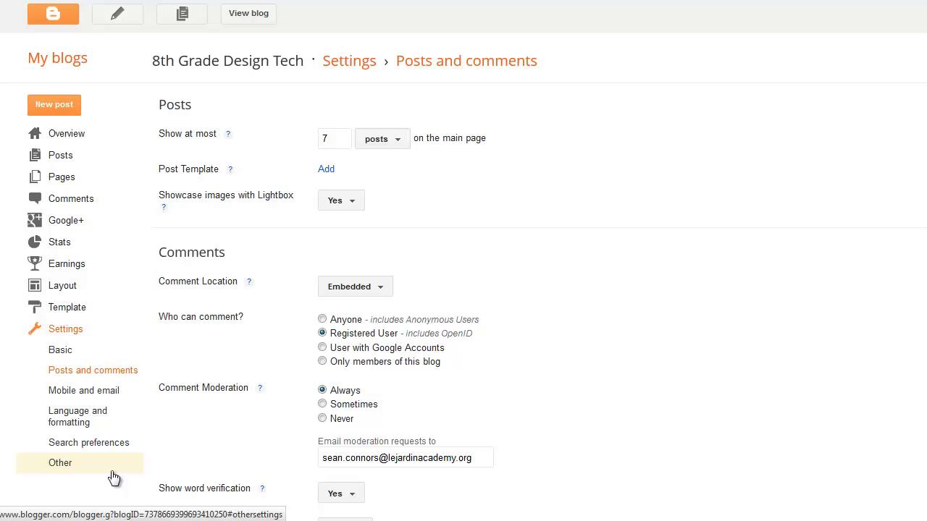
click(61, 463)
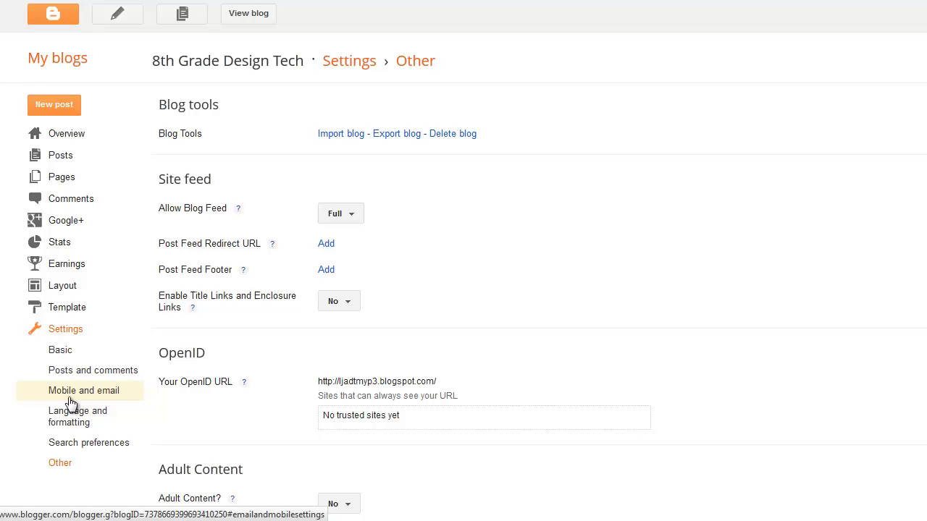
click(64, 136)
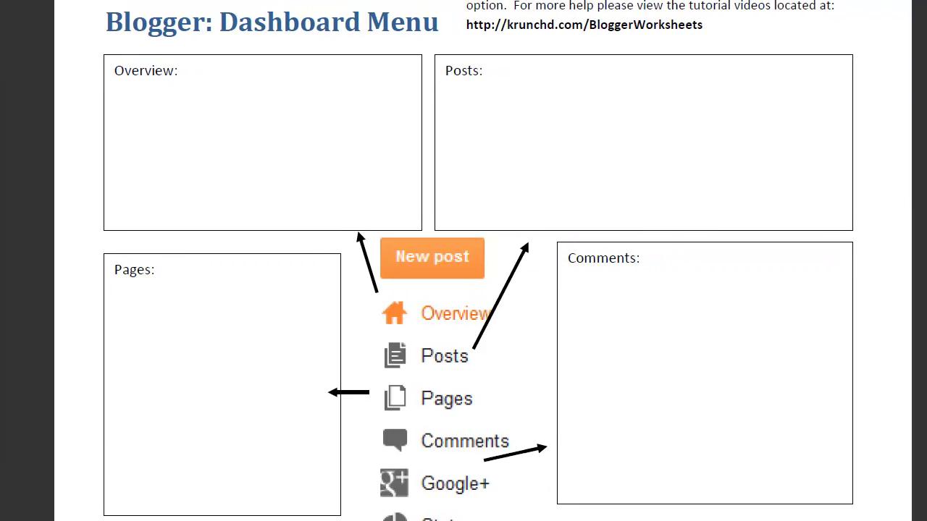
Switch to the worksheet PDF in Acrobat and go from the Dashboard Menu sheet to the Adding New Posts sheet.
scroll(921, 130, down, 5)
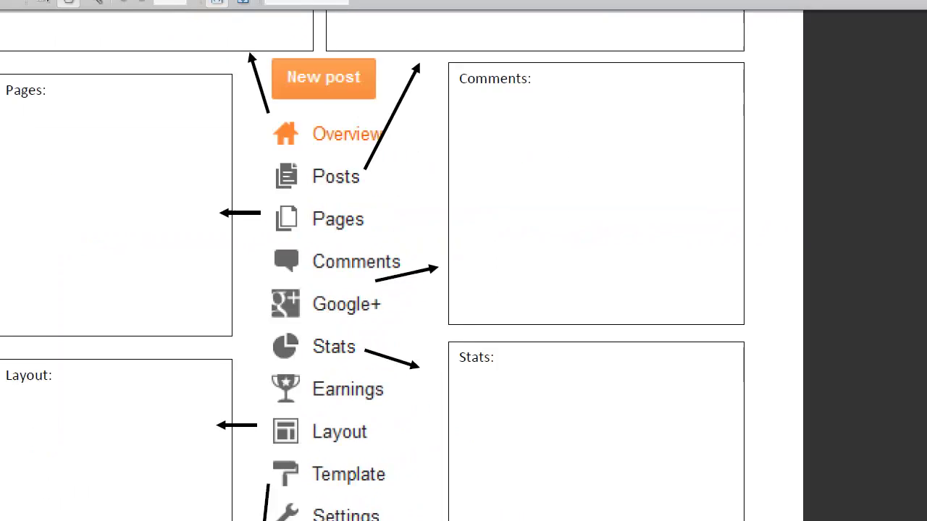
scroll(920, 131, up, 5)
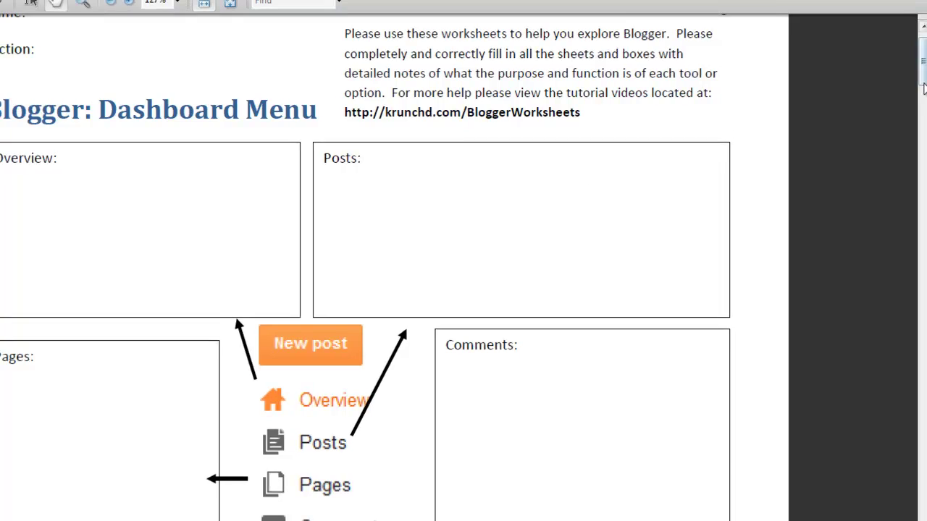
scroll(463, 290, down, 10)
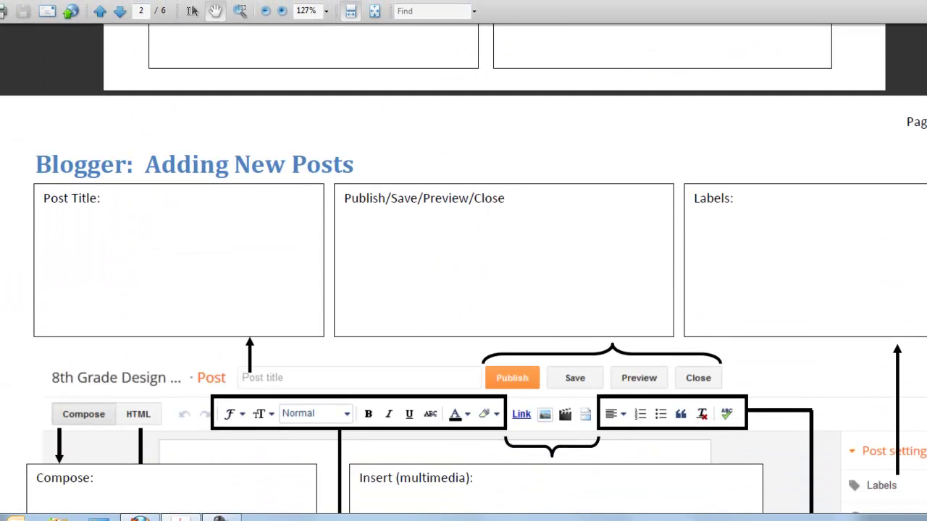
scroll(464, 290, down, 3)
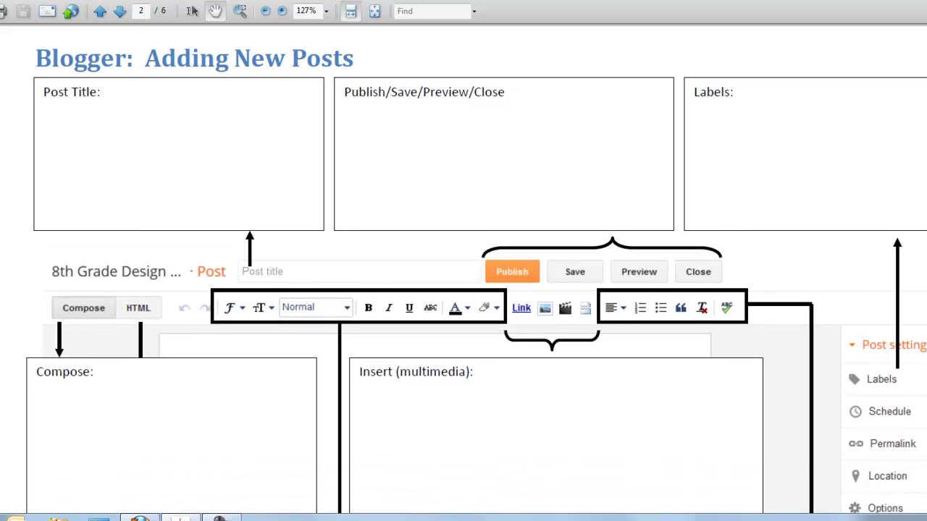